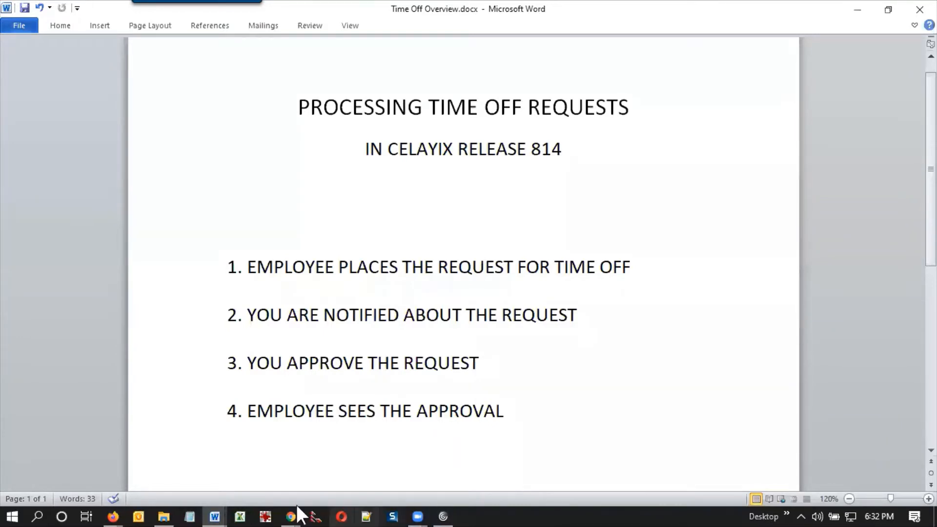
# Switch to the Team Xpress window in Chrome and review the employee's submitted time off requests
pyautogui.moveTo(291, 516)
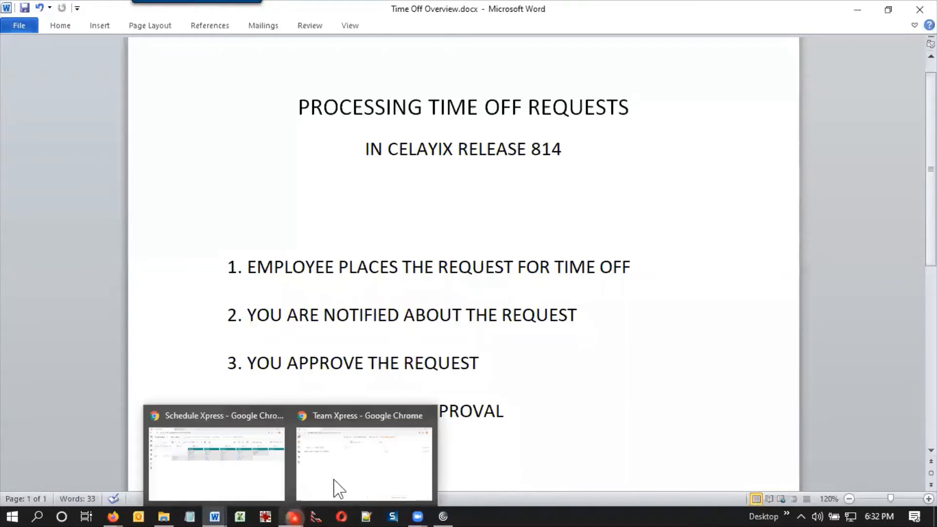
pyautogui.click(334, 477)
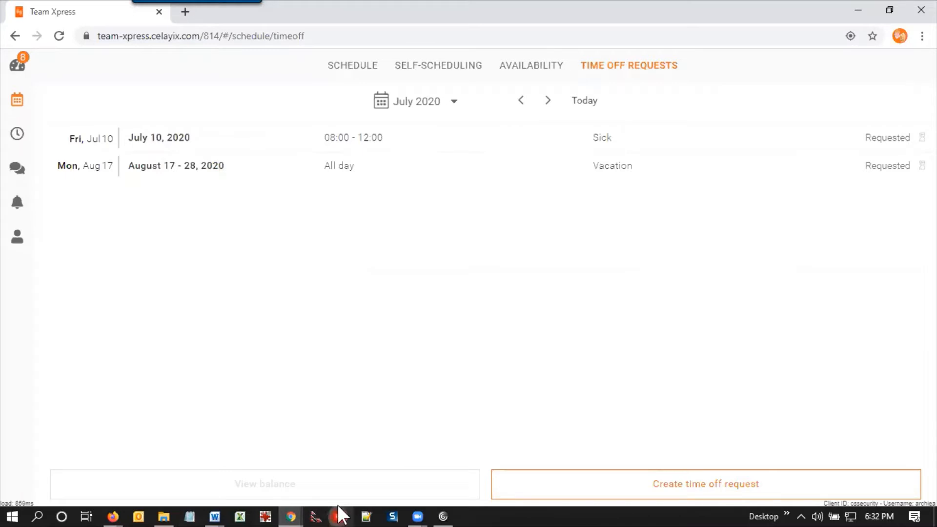
pyautogui.moveTo(297, 516)
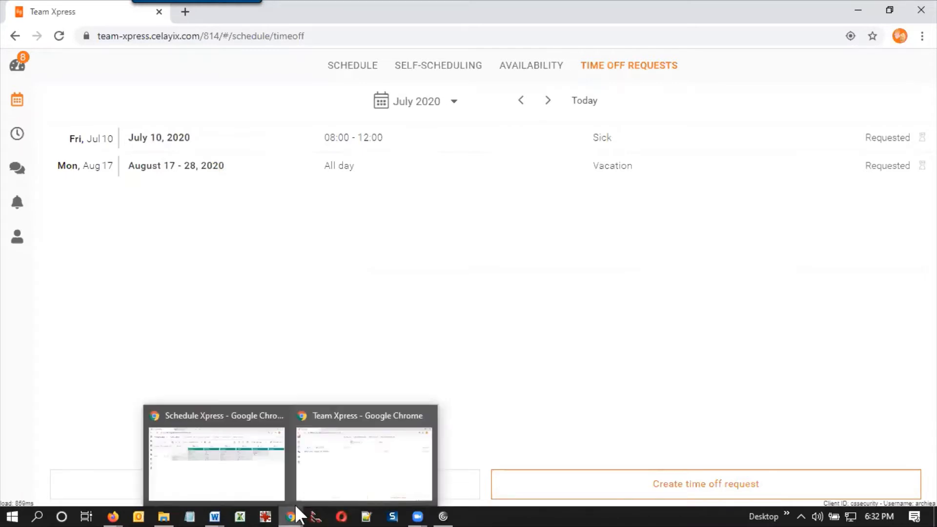
# Switch to Gmail in Firefox and read the three time off request notification emails, from #700-007 through #700-009
pyautogui.moveTo(113, 514)
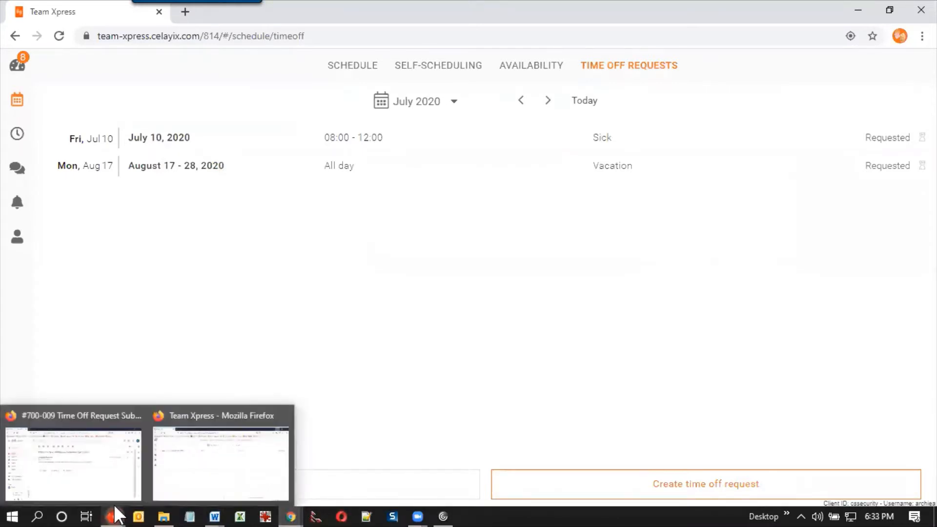
pyautogui.click(104, 478)
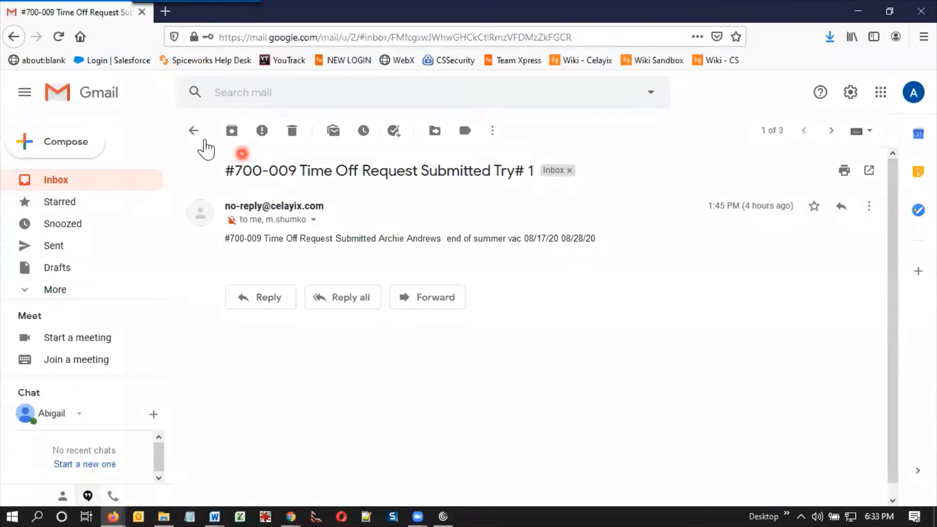
pyautogui.click(194, 130)
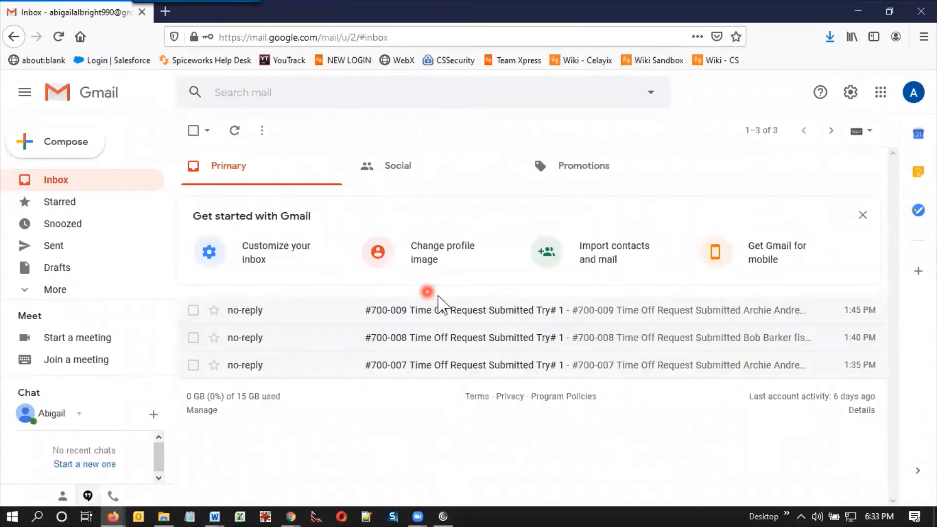
pyautogui.click(610, 370)
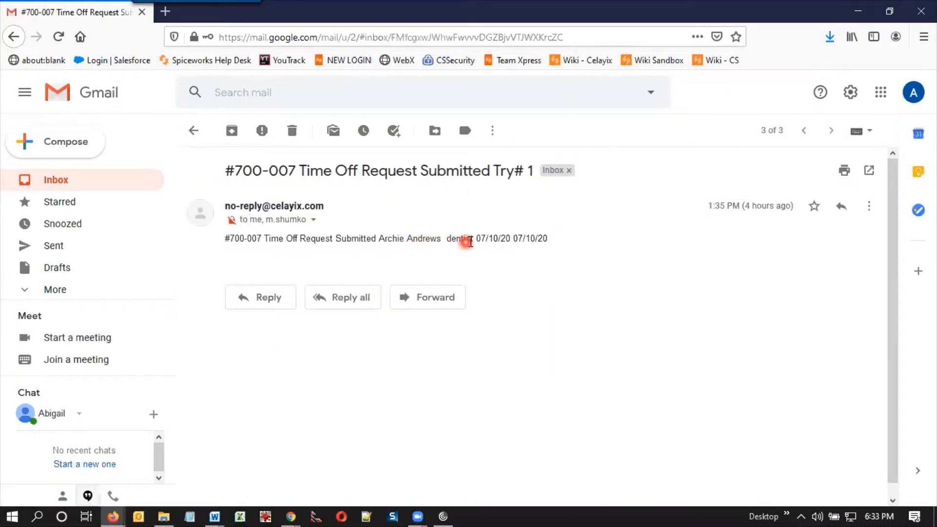
pyautogui.click(812, 121)
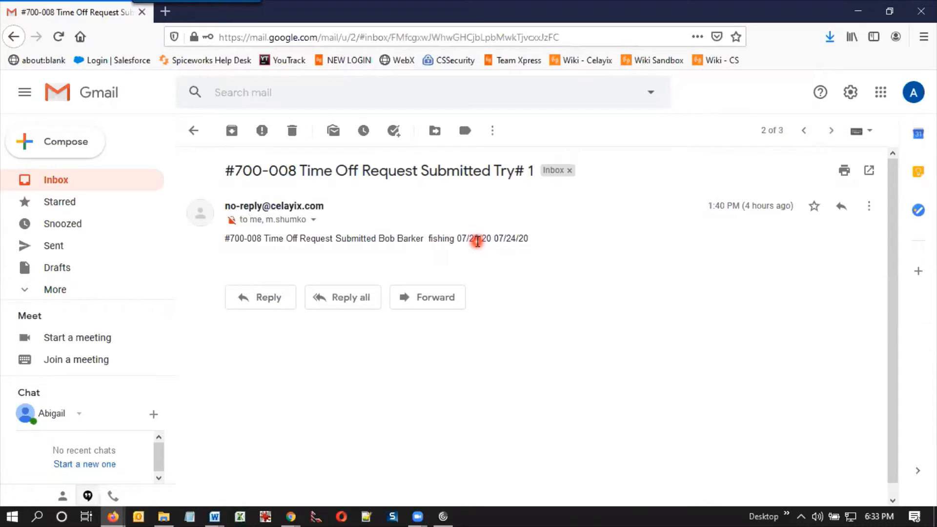
pyautogui.click(805, 131)
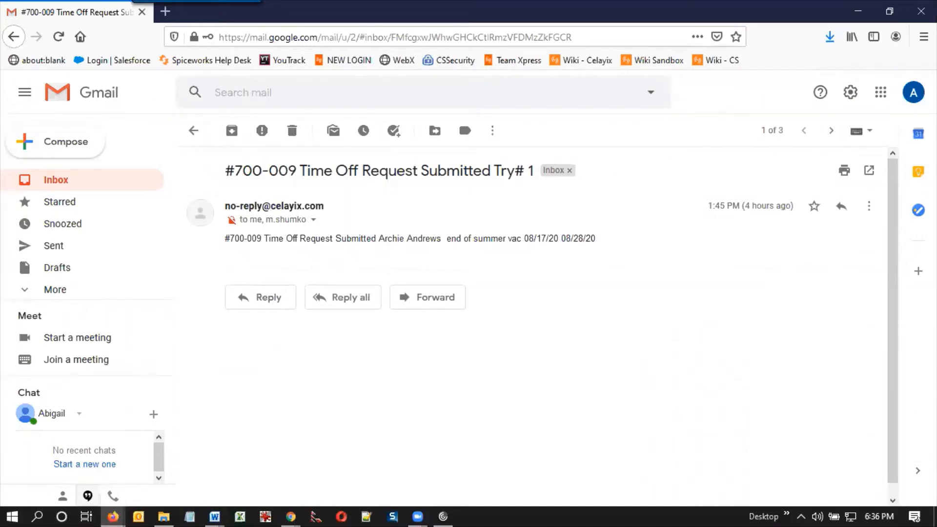
# Switch to Visual Scheduler, open the Time Off Schedule, and move its window toward the screen's upper-left corner
pyautogui.click(450, 514)
pyautogui.click(789, 442)
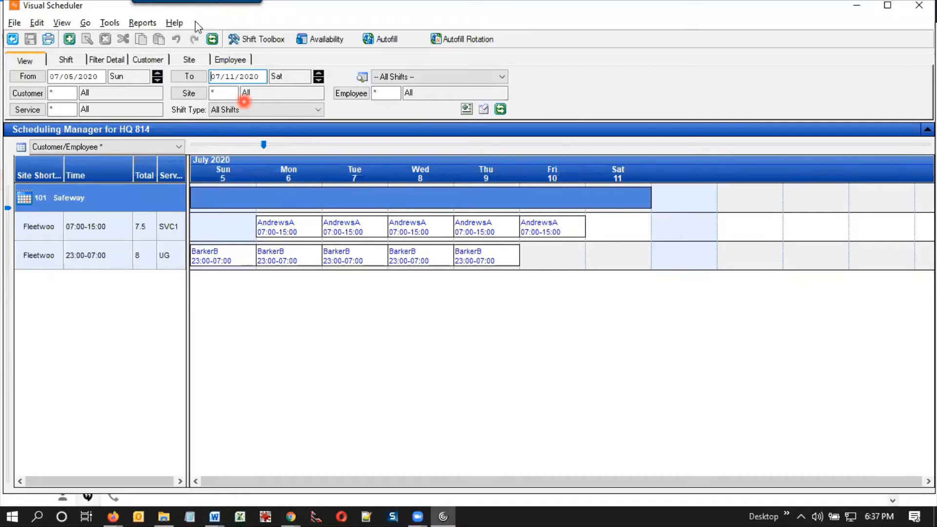
pyautogui.click(109, 23)
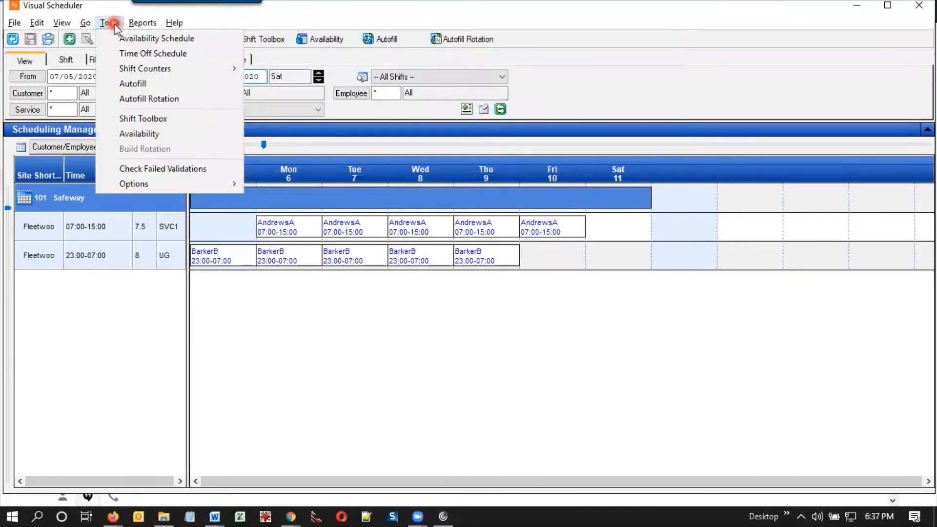
pyautogui.click(187, 55)
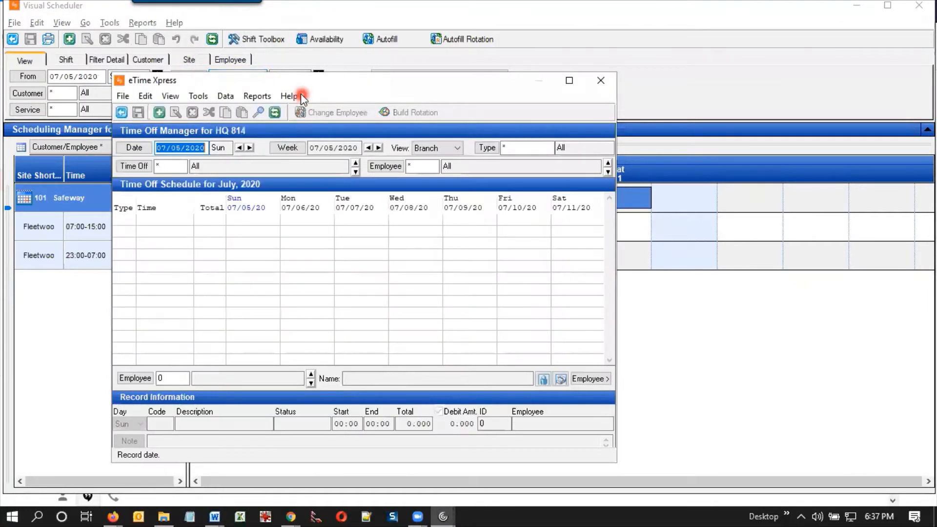
pyautogui.moveTo(299, 83); pyautogui.dragTo(201, 23)
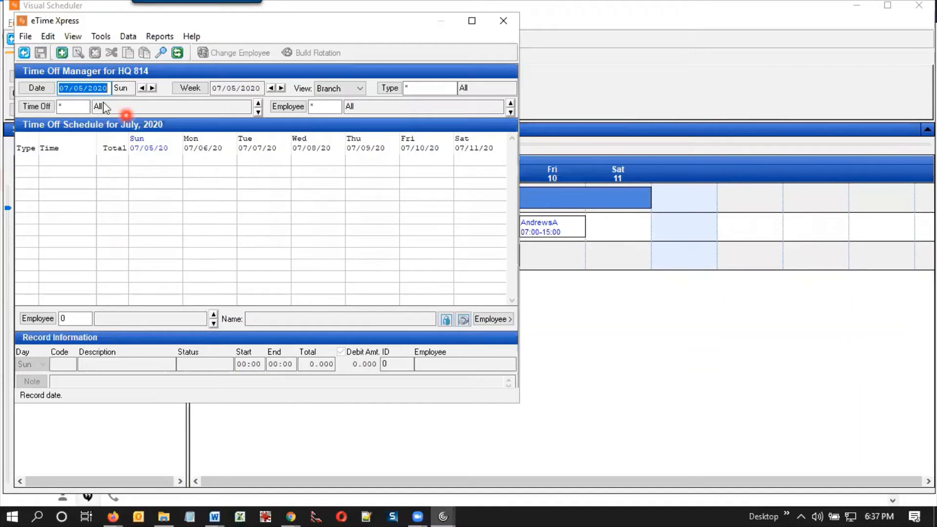
# Open the time off import using the Time Off Requests format
pyautogui.click(26, 36)
pyautogui.click(42, 87)
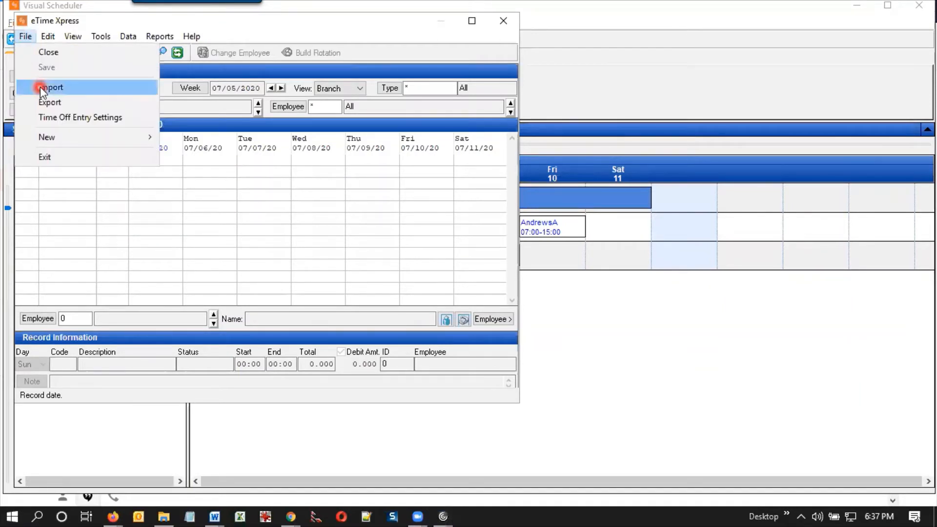
pyautogui.click(270, 156)
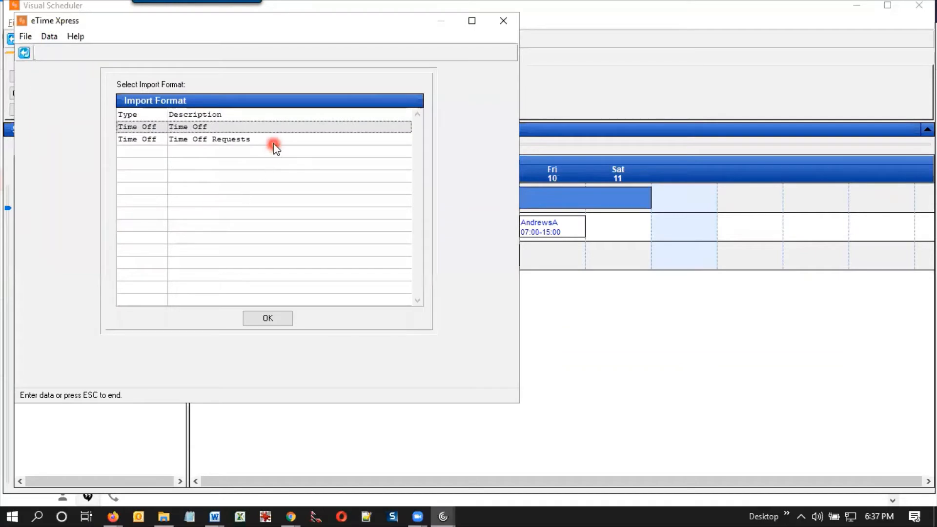
pyautogui.doubleClick(274, 142)
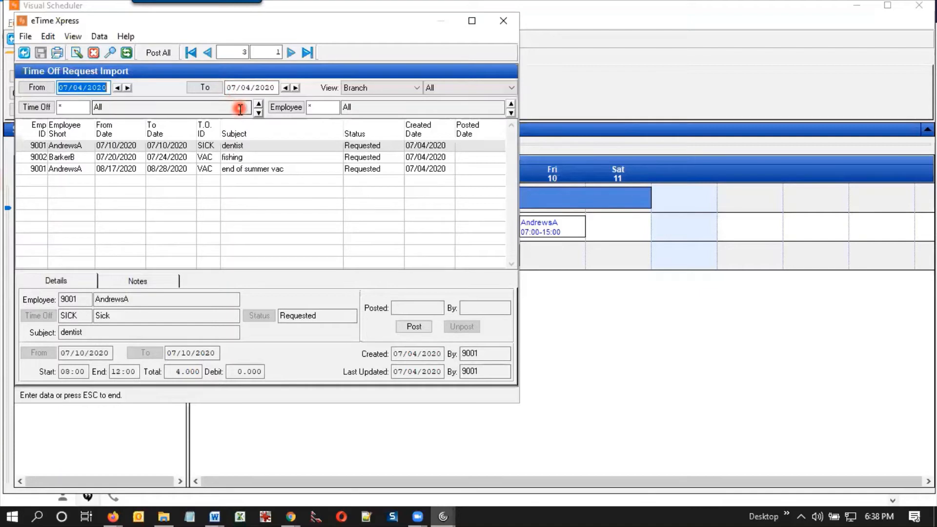
# Post the sick time request with subject "dentist" for 07/10/2020 as Approved
pyautogui.click(259, 147)
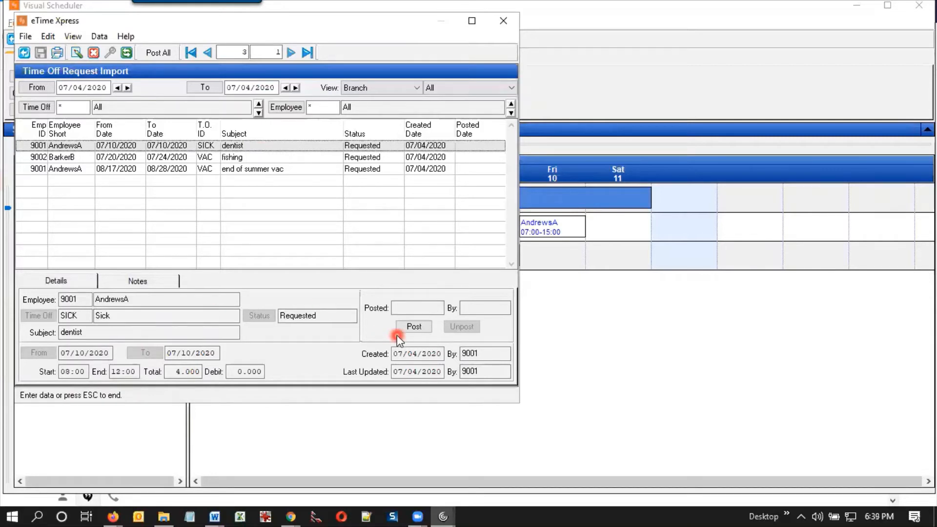
pyautogui.click(409, 326)
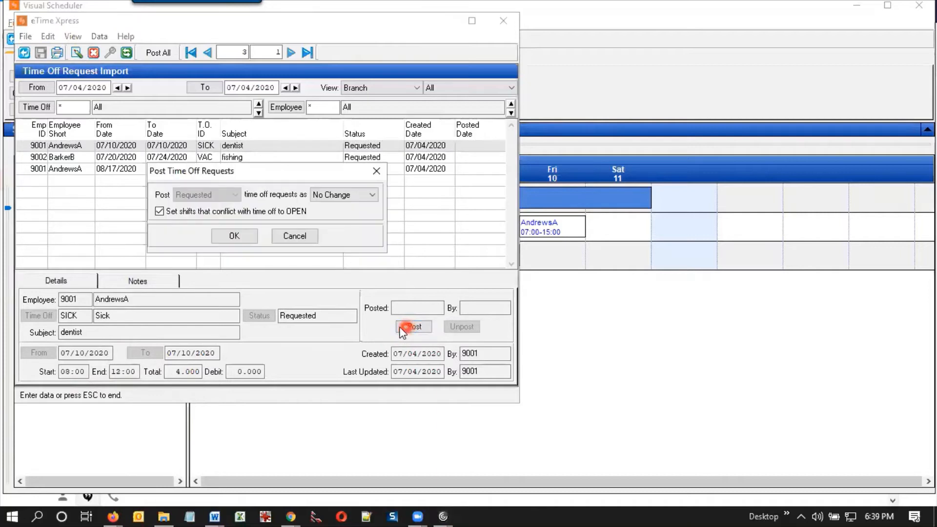
pyautogui.click(249, 195)
pyautogui.click(224, 195)
pyautogui.click(333, 195)
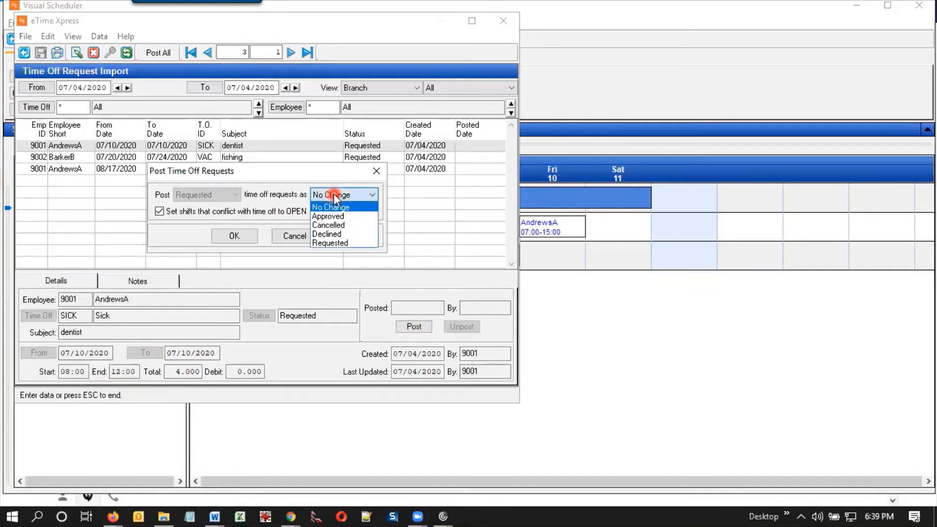
pyautogui.click(340, 218)
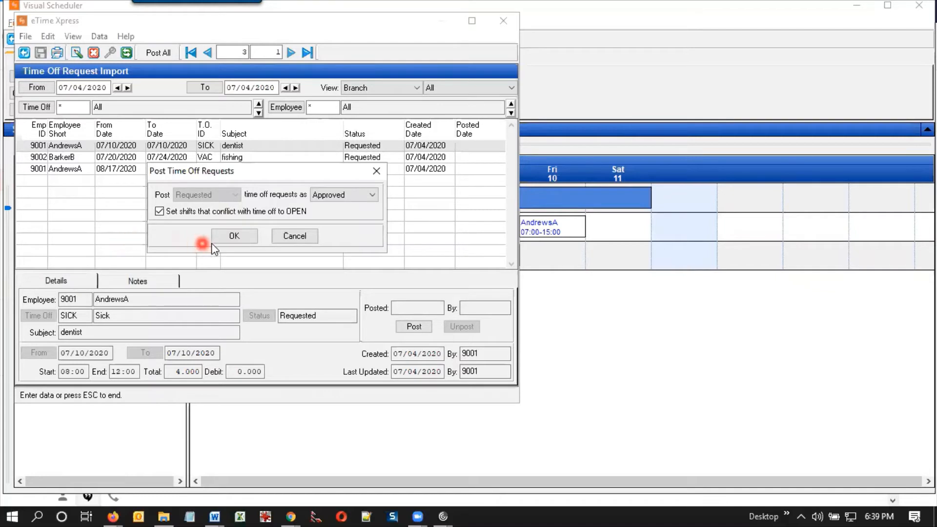
pyautogui.click(228, 238)
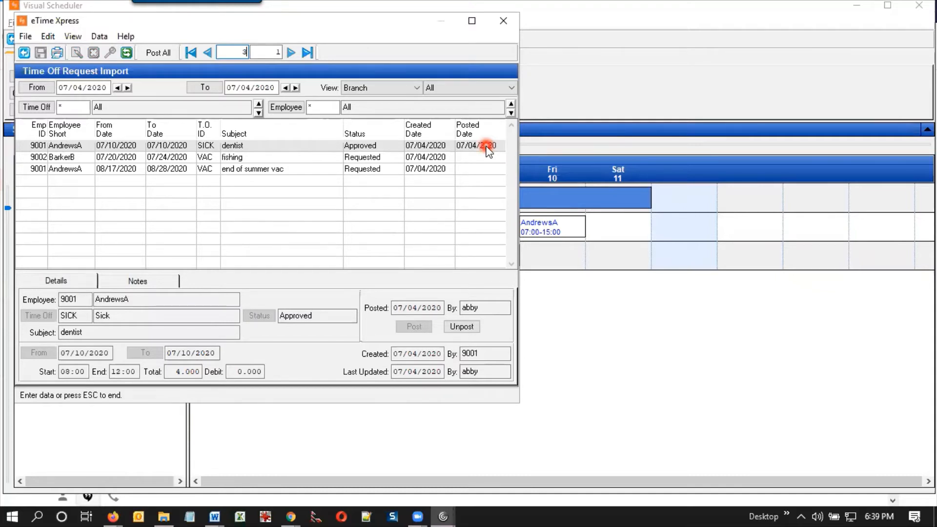
# Post the vacation request with subject "fishing" for 07/20/2020 to 07/24/2020 as Approved
pyautogui.click(269, 159)
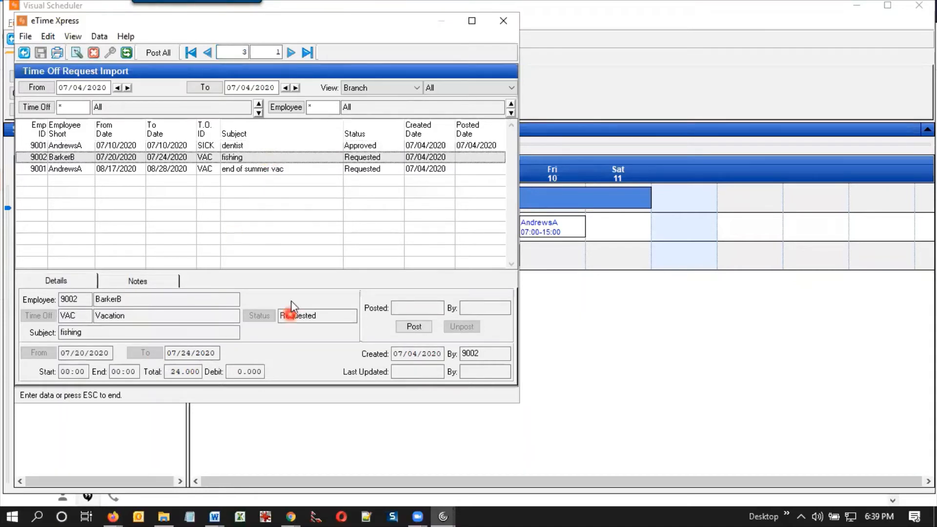
pyautogui.click(414, 327)
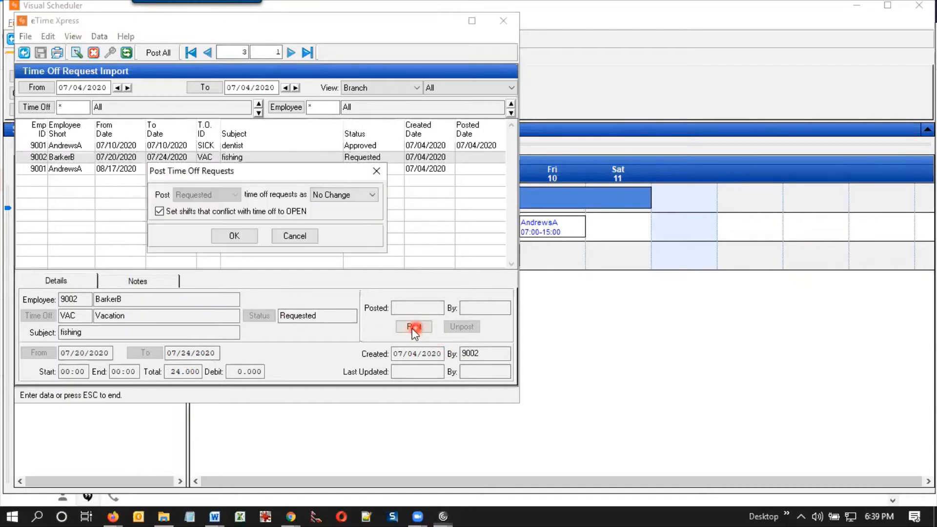
pyautogui.click(316, 196)
pyautogui.click(325, 221)
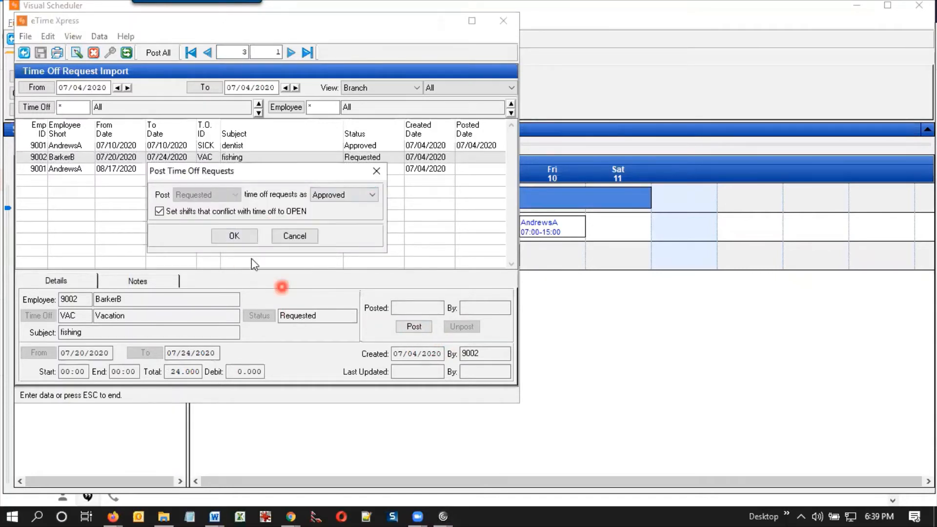
pyautogui.click(239, 236)
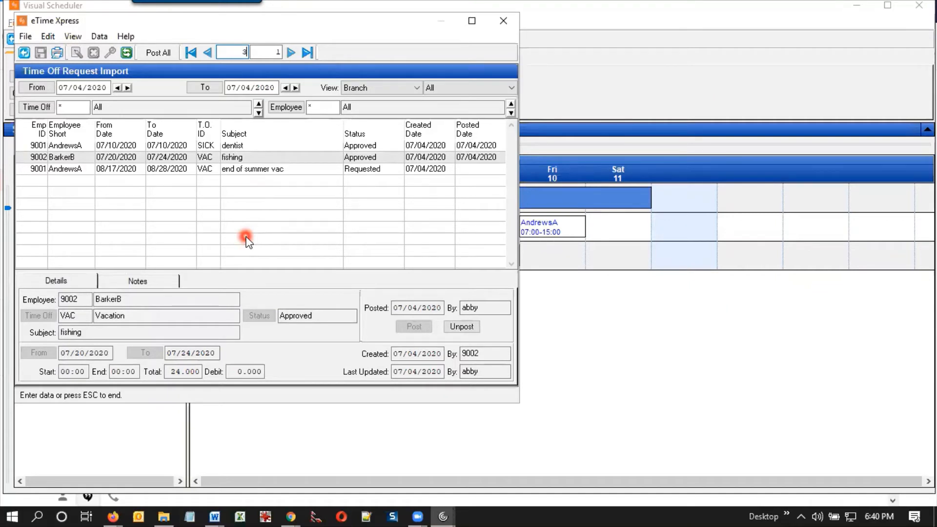
# Post the vacation request with subject "end of summer vac" for 08/17/2020 to 08/28/2020 as Declined
pyautogui.click(250, 173)
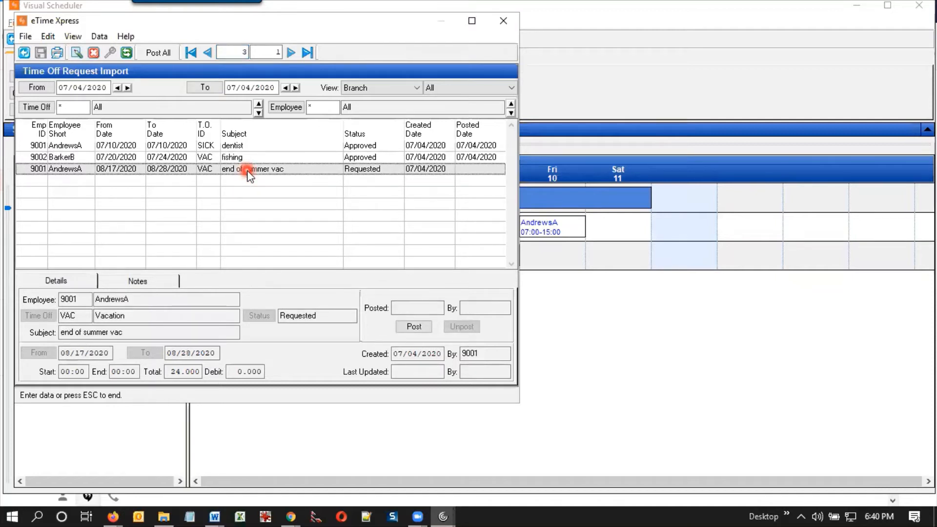
pyautogui.click(413, 326)
pyautogui.click(266, 212)
pyautogui.click(306, 208)
pyautogui.click(323, 195)
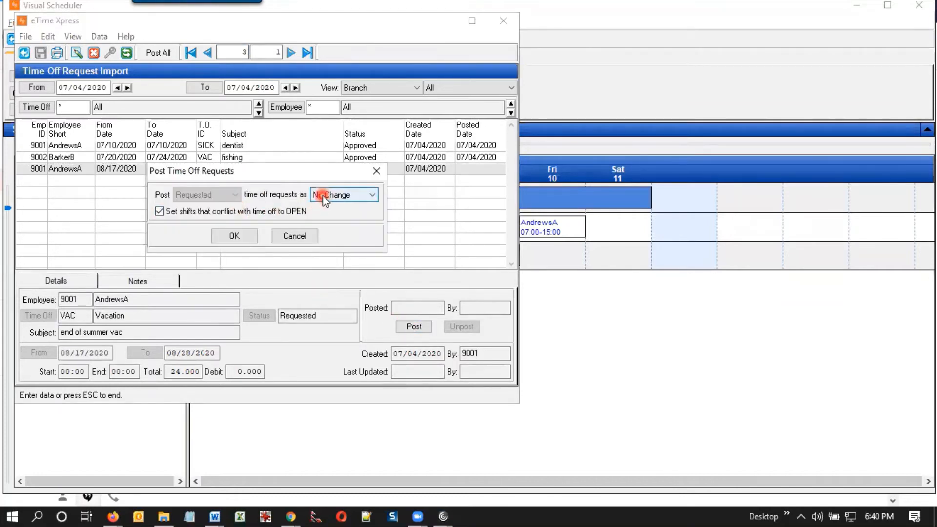
pyautogui.click(323, 195)
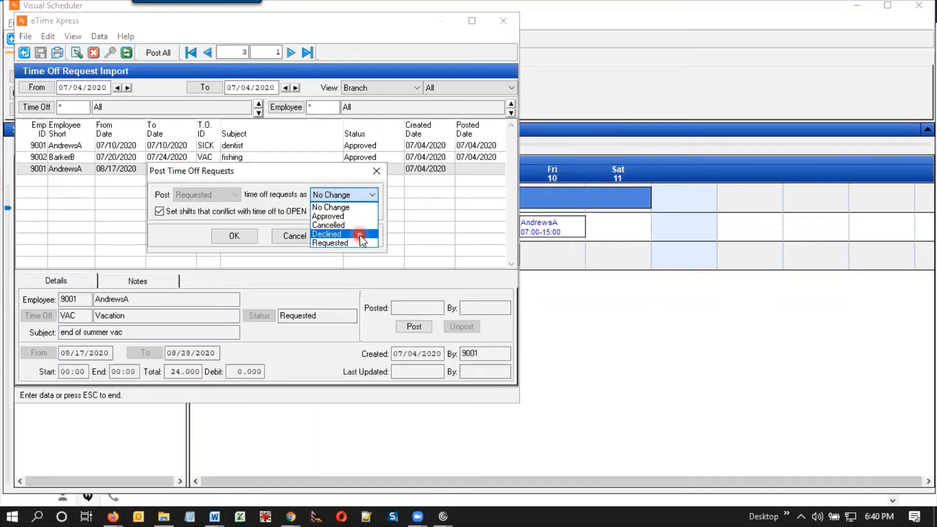
pyautogui.click(359, 235)
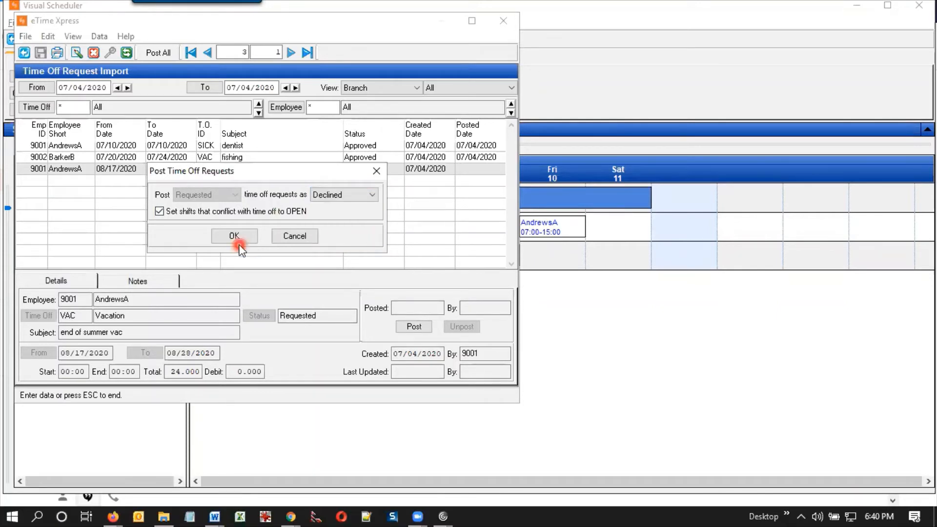
pyautogui.click(237, 237)
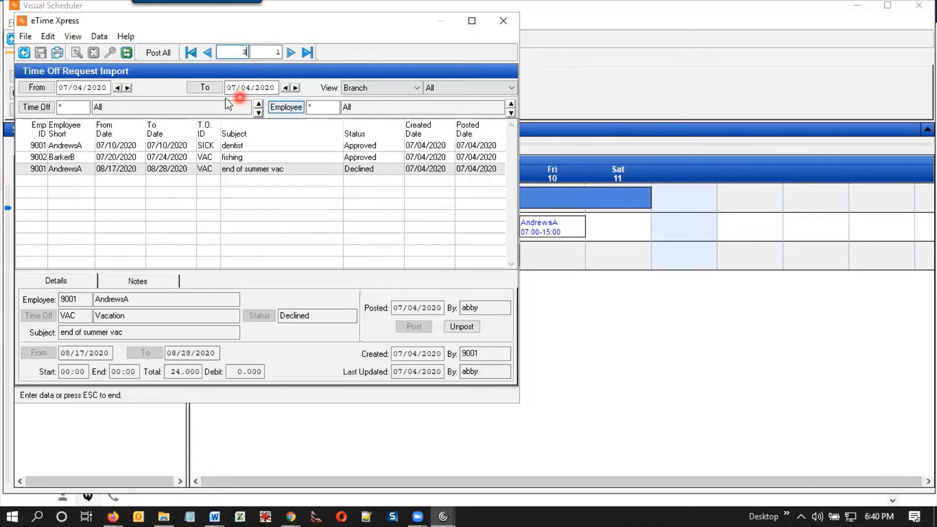
# Close the time off import and review the sick entry in the Time Off Manager for the week of 07/05/2020
pyautogui.click(25, 54)
pyautogui.click(24, 54)
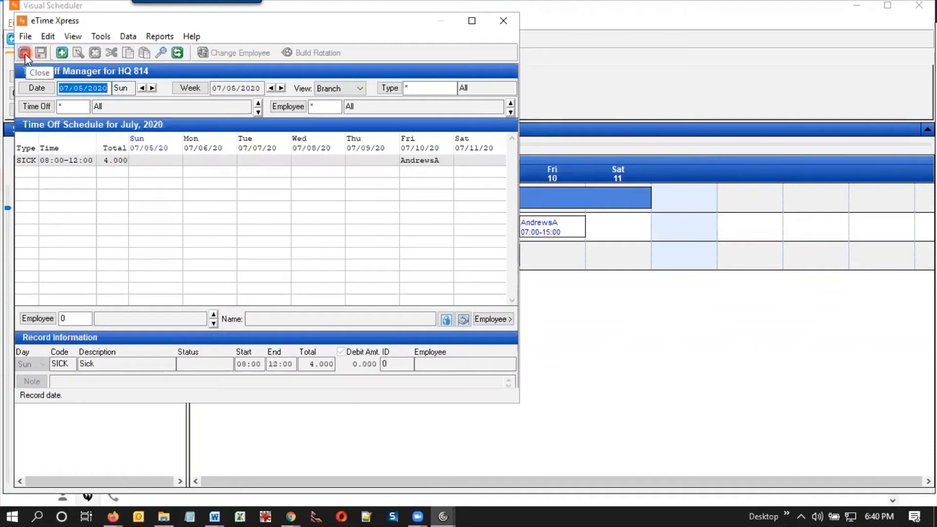
pyautogui.click(147, 183)
pyautogui.click(401, 171)
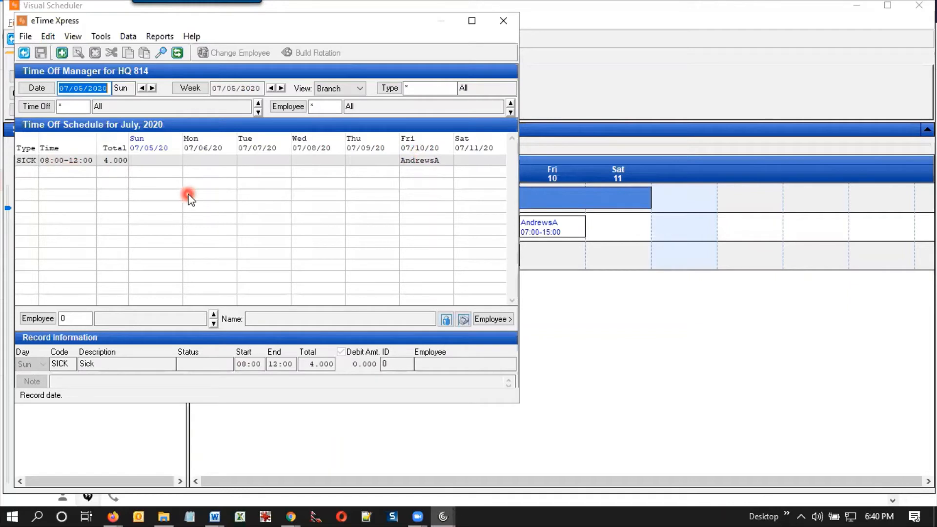
# Review the time off weeks from 07/12/2020 through 08/16/2020 and check the status of the vacation record on 08/17/2020
pyautogui.click(283, 88)
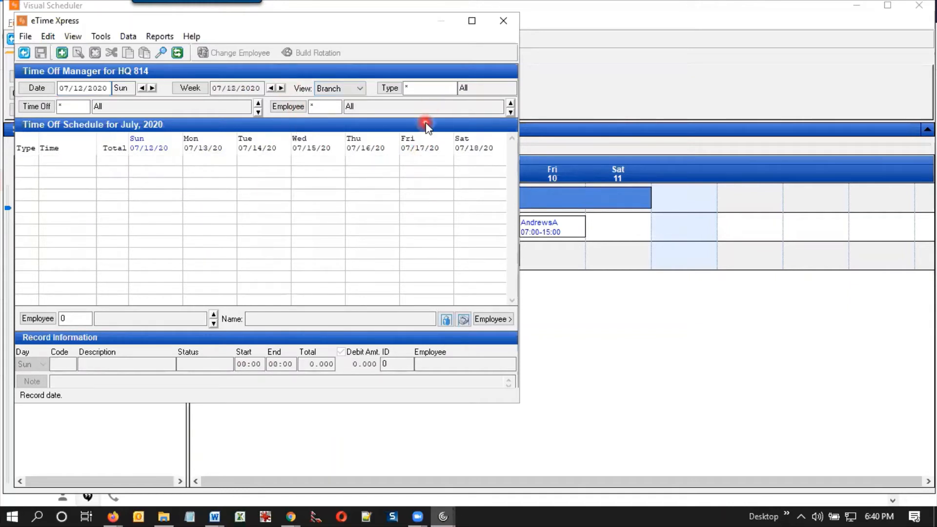
pyautogui.click(281, 89)
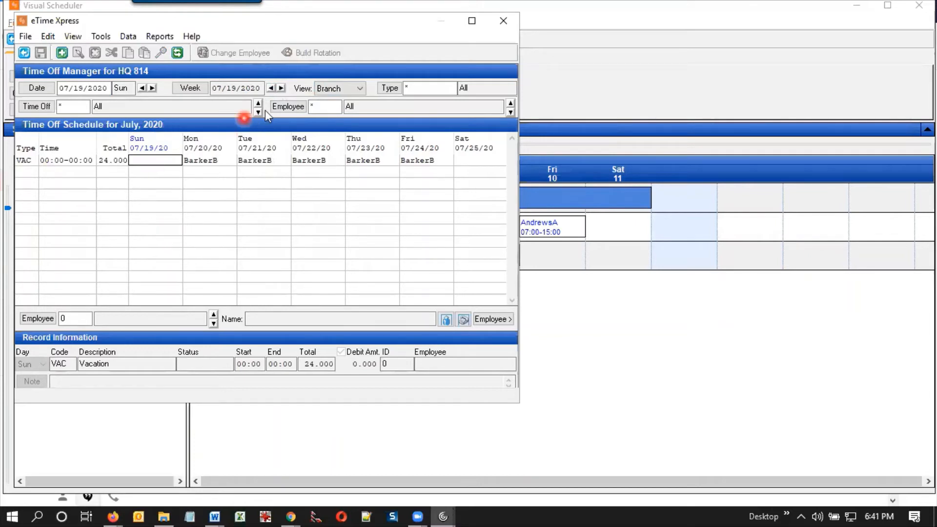
pyautogui.click(282, 89)
pyautogui.click(282, 88)
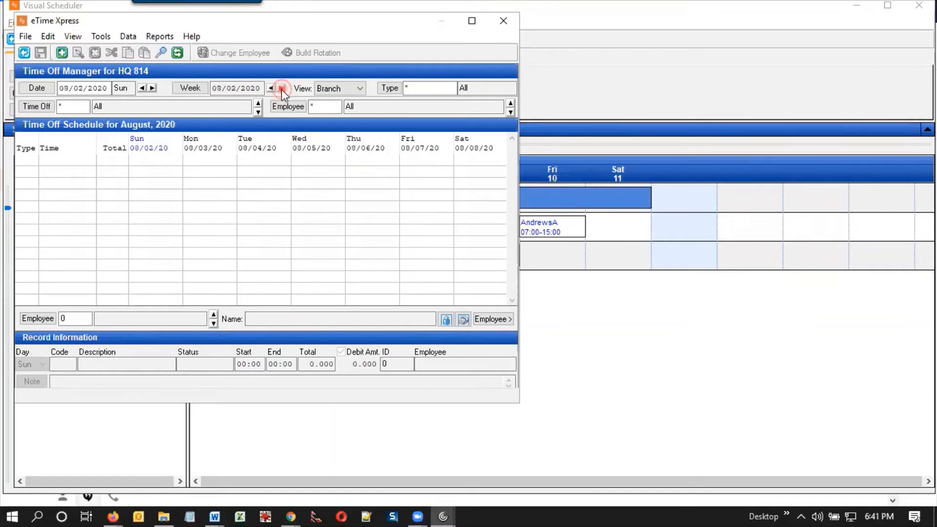
pyautogui.click(282, 88)
pyautogui.click(282, 88)
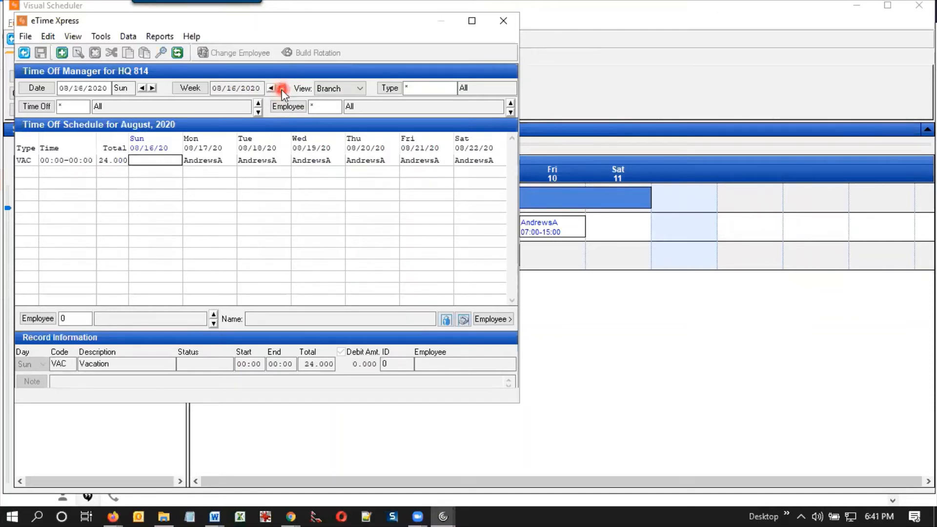
pyautogui.click(210, 163)
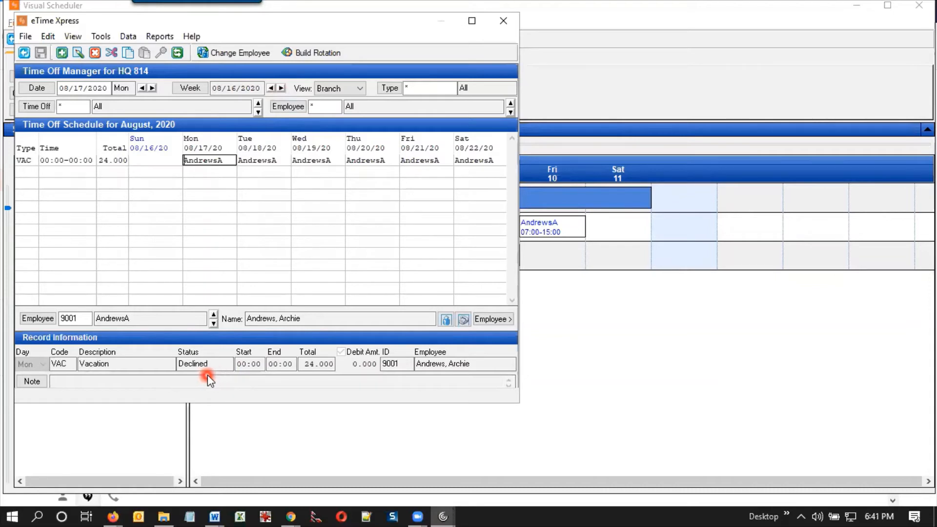
# Leave the Time Off Manager and refresh the Jul 5 – Jul 11, 2020 schedule in Schedule Xpress in Chrome
pyautogui.click(24, 53)
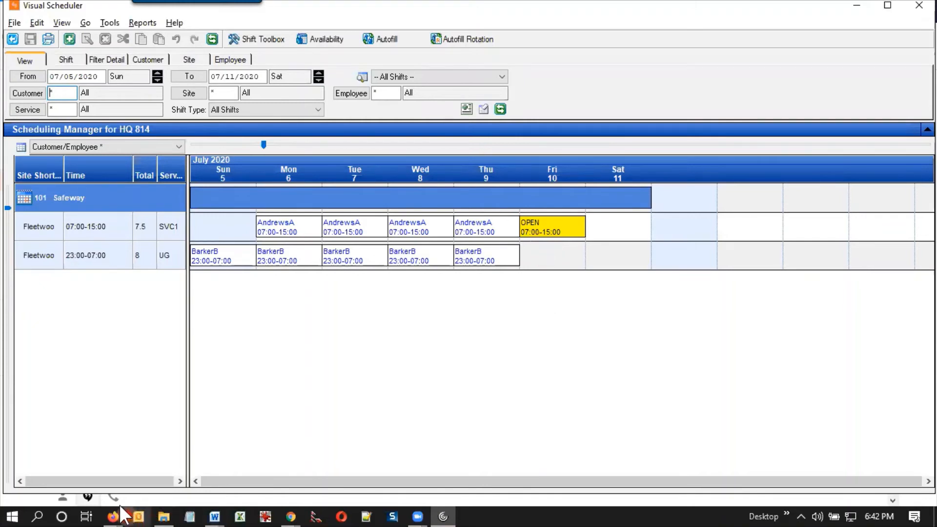
pyautogui.moveTo(120, 508)
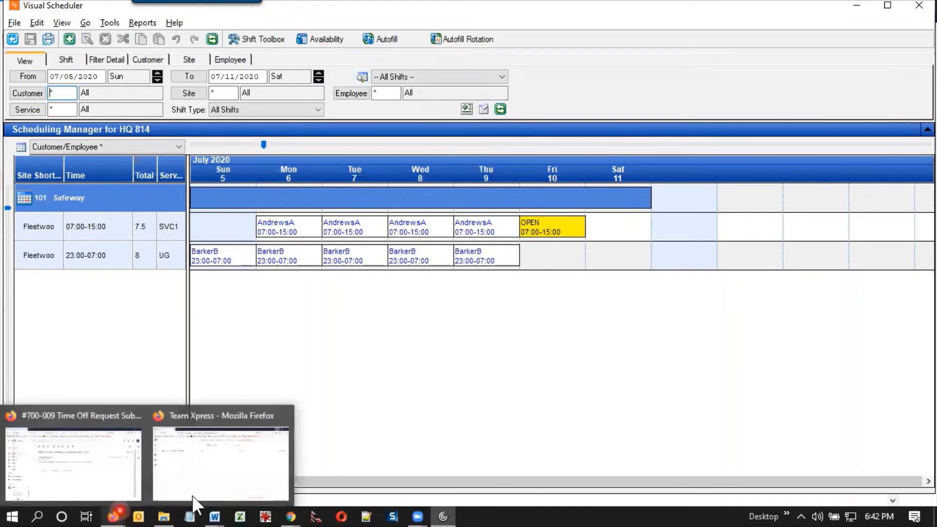
pyautogui.moveTo(292, 507)
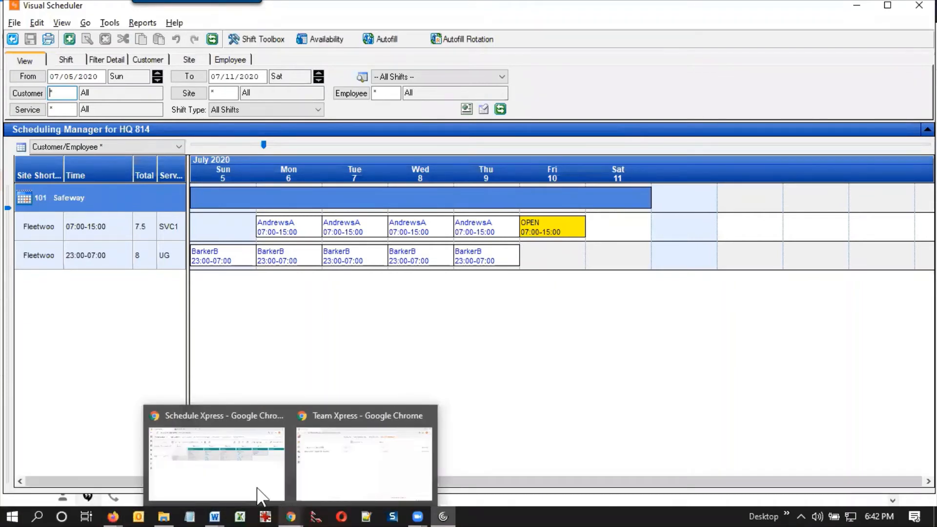
pyautogui.click(254, 486)
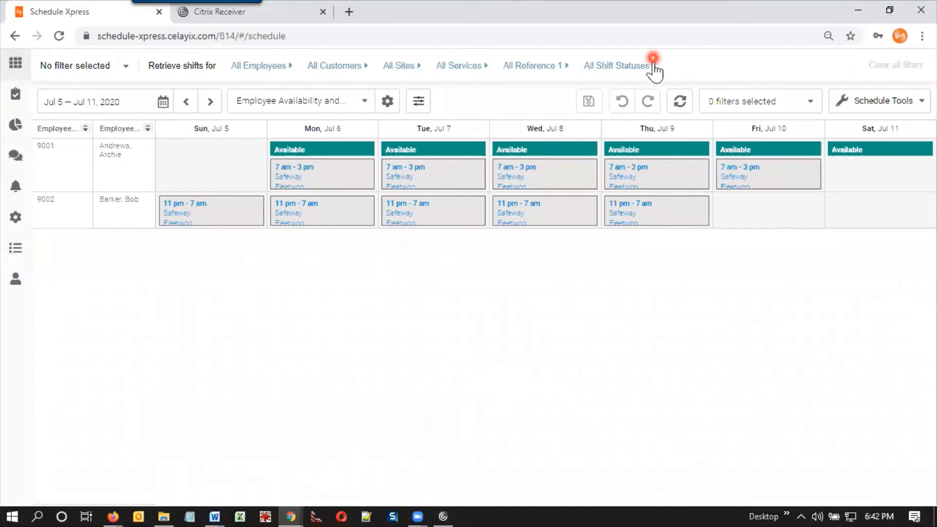
pyautogui.click(680, 101)
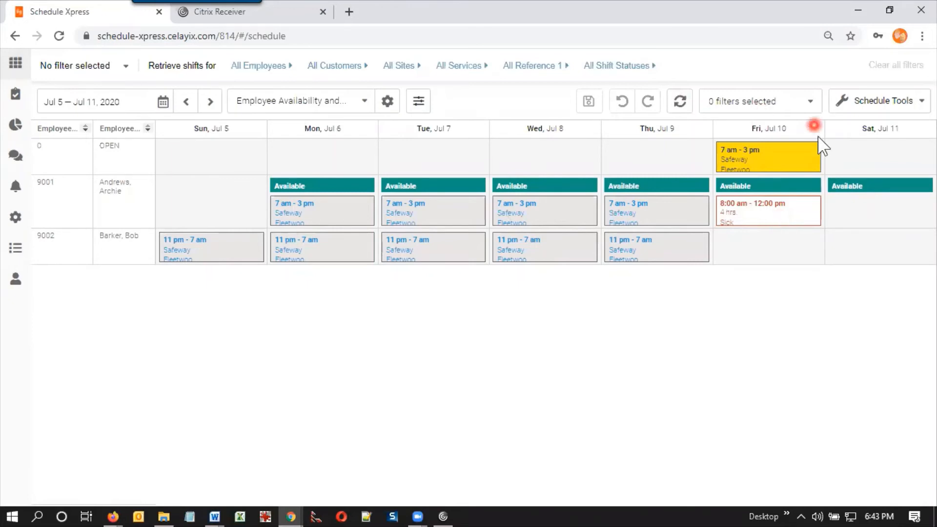
# Show the schedule in the Employee Availability and Time Off timeline view and examine the week's shifts and time off
pyautogui.moveTo(766, 143)
pyautogui.moveTo(423, 198)
pyautogui.click(365, 101)
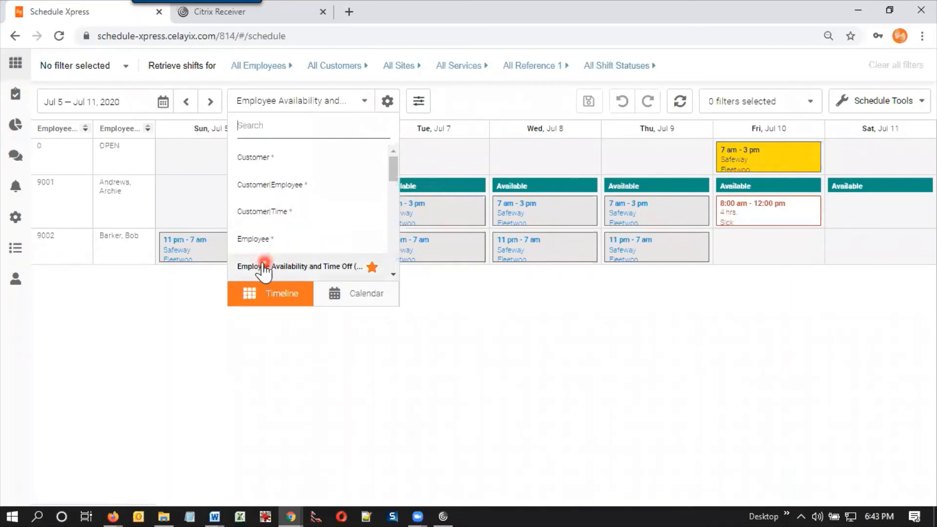
pyautogui.click(335, 267)
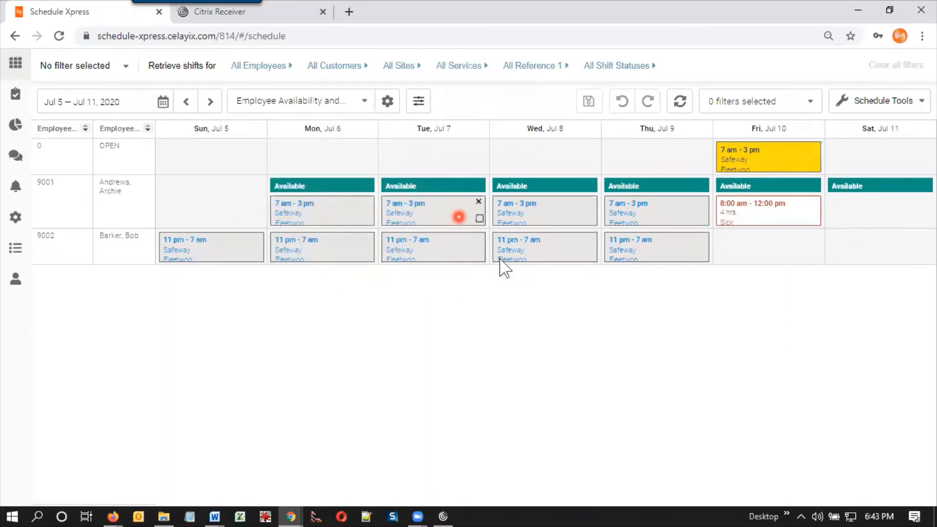
pyautogui.moveTo(518, 254)
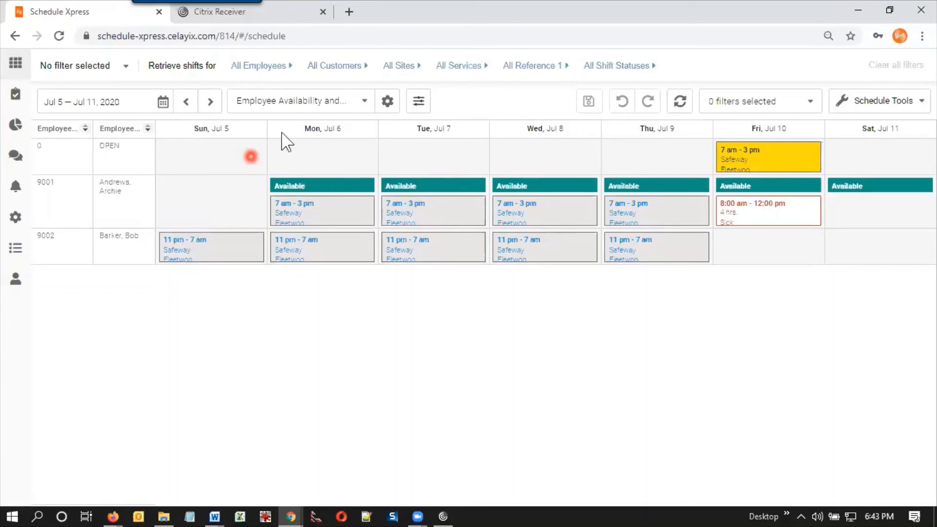
# Check the vacations in the weeks of Jul 19 and Aug 23, 2020, and open the time off details for Sun, Aug 23
pyautogui.click(211, 101)
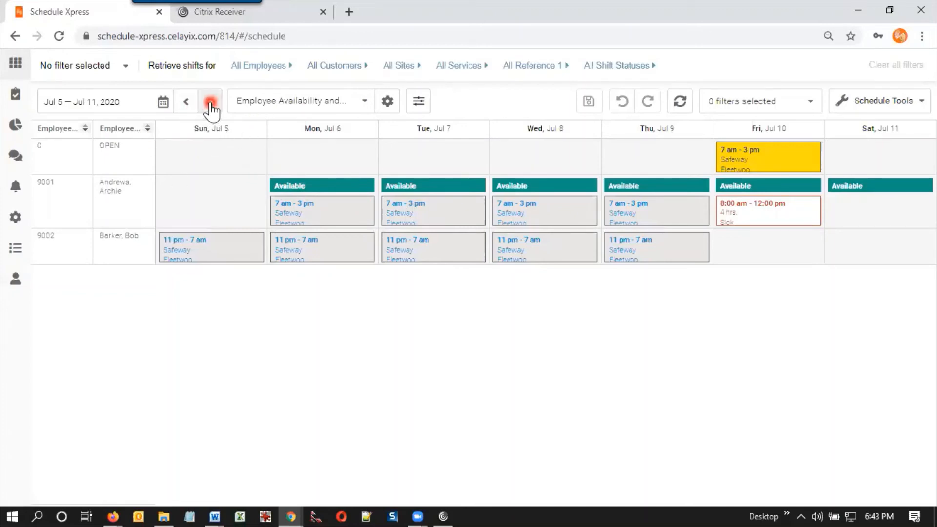
pyautogui.click(210, 101)
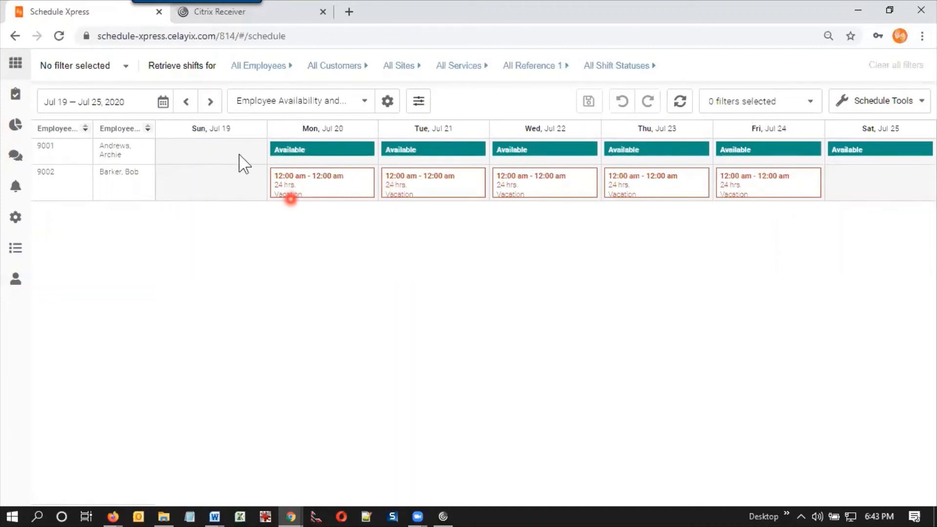
pyautogui.click(210, 104)
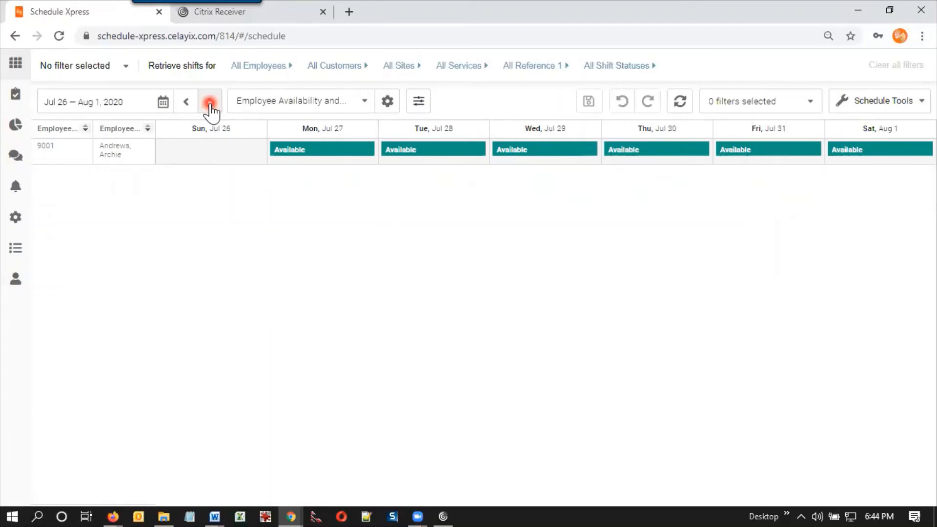
pyautogui.click(209, 104)
pyautogui.click(210, 103)
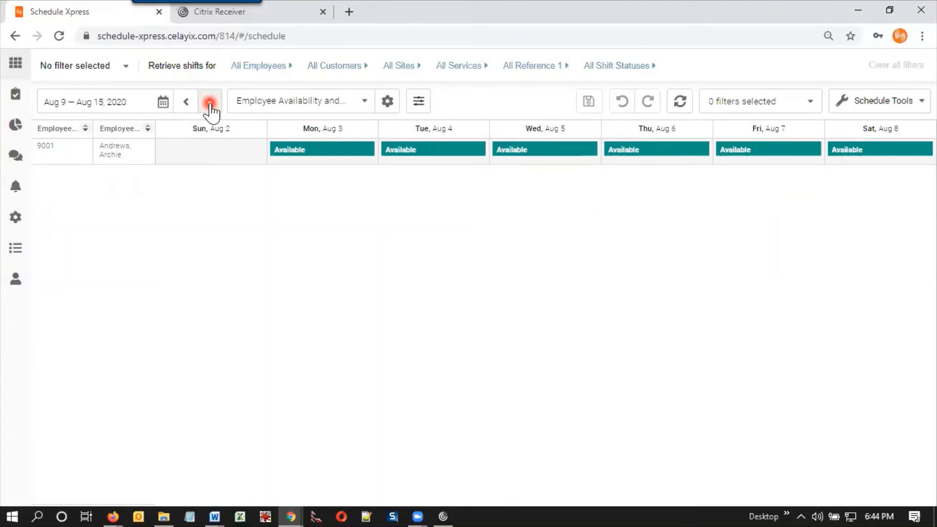
pyautogui.click(210, 103)
pyautogui.click(210, 104)
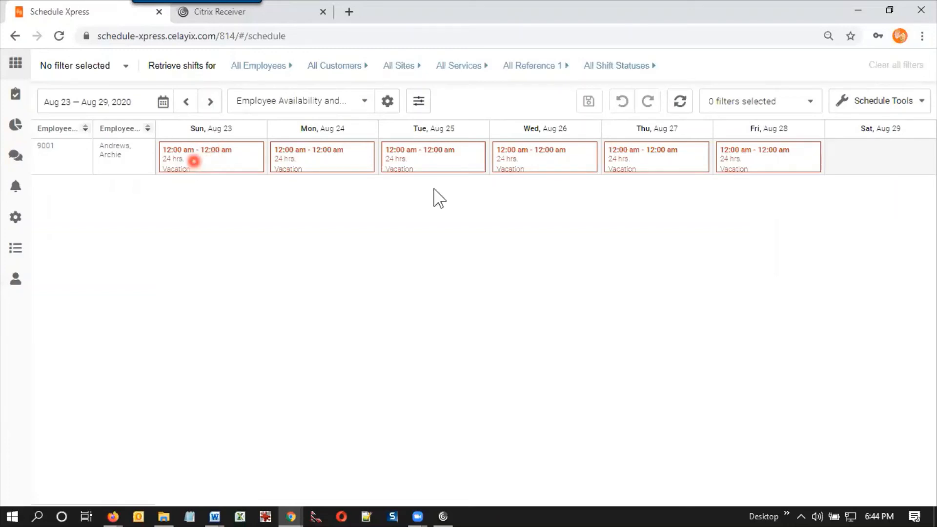
pyautogui.click(223, 164)
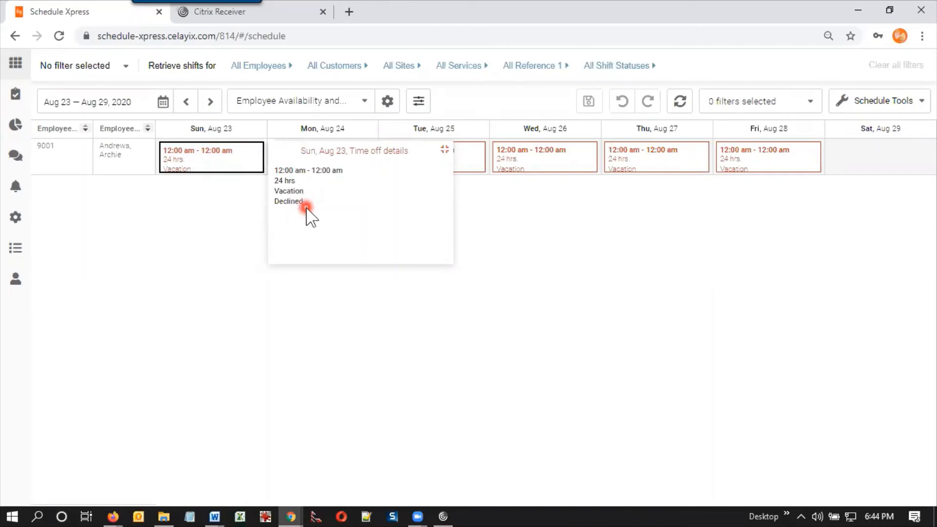
pyautogui.click(239, 164)
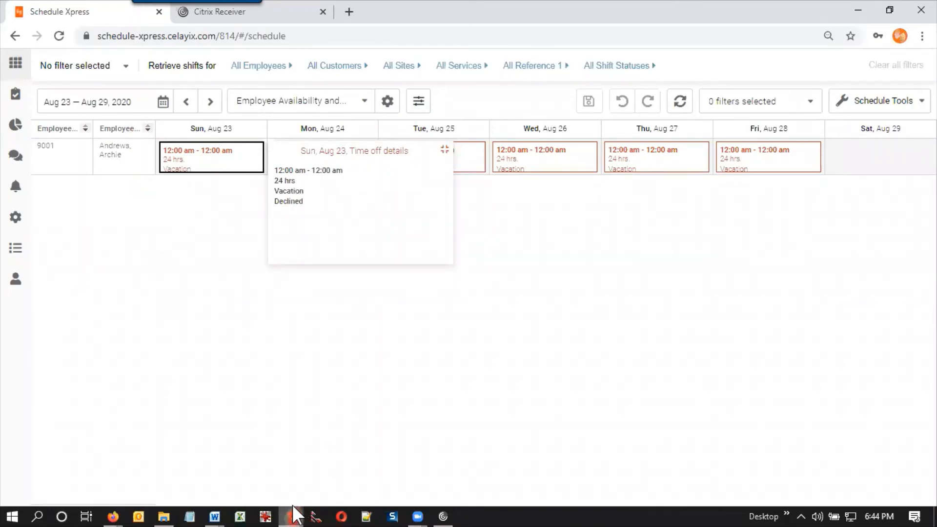
# Switch to Team Xpress in Chrome and reload the employee's time off requests page
pyautogui.moveTo(289, 508)
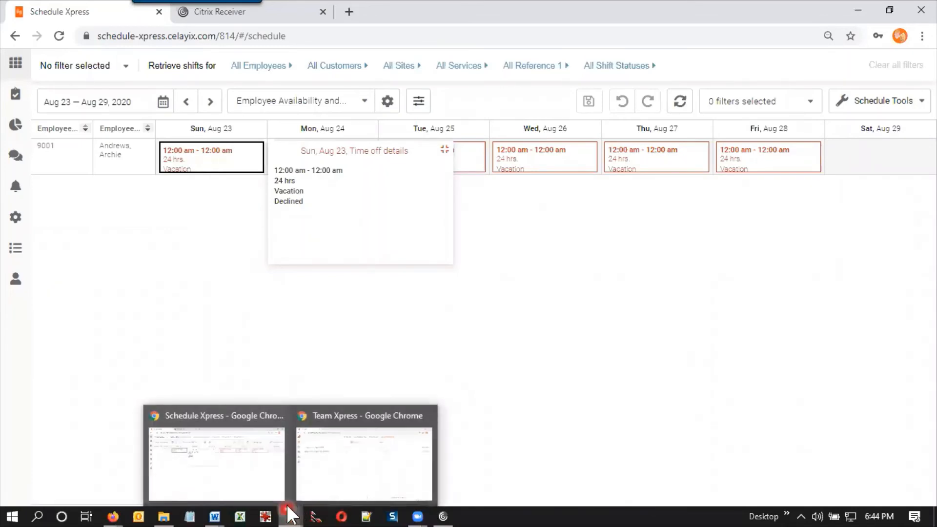
pyautogui.click(324, 486)
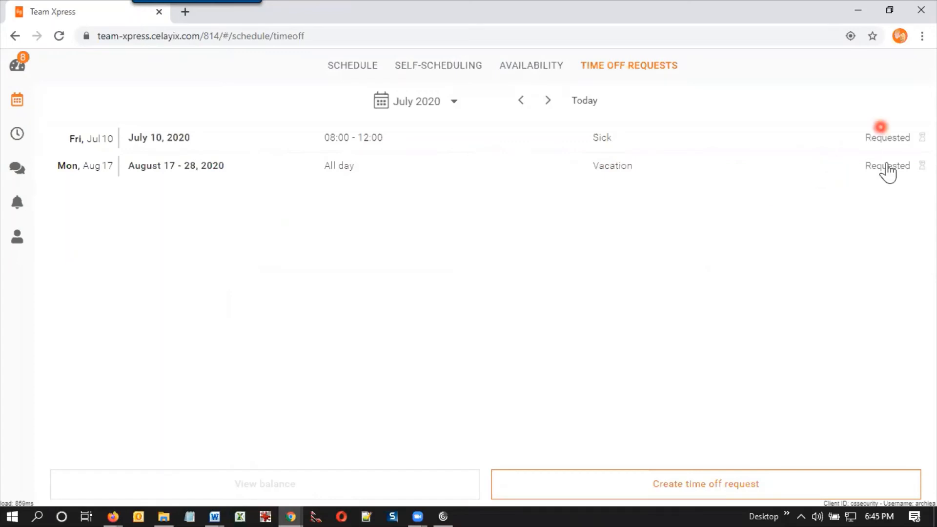
pyautogui.click(59, 36)
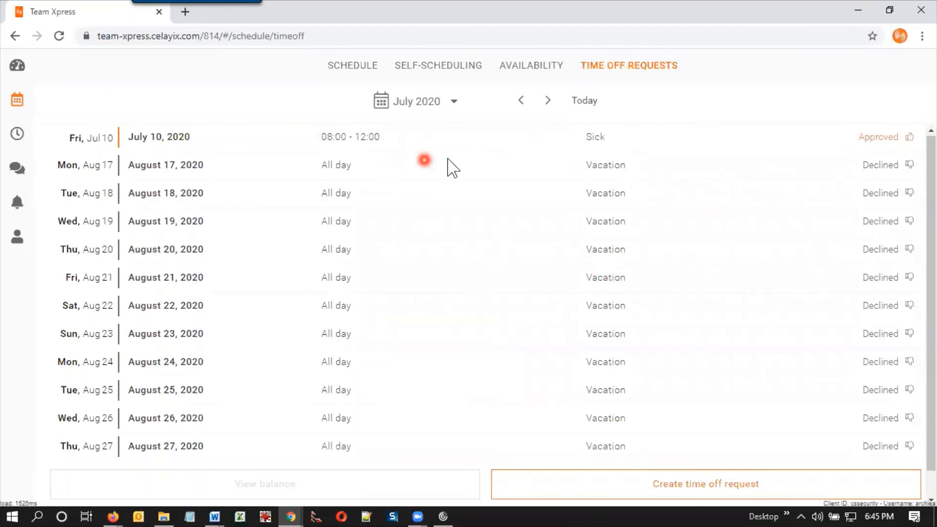
# Expand the time off calendar, move to August 2020, and check the statuses of the vacation days through August 28
pyautogui.click(417, 103)
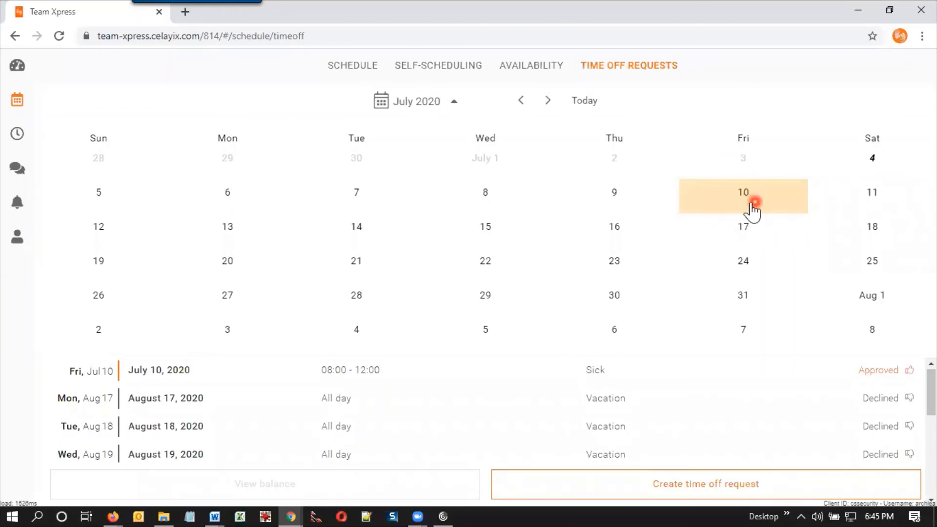
pyautogui.click(549, 100)
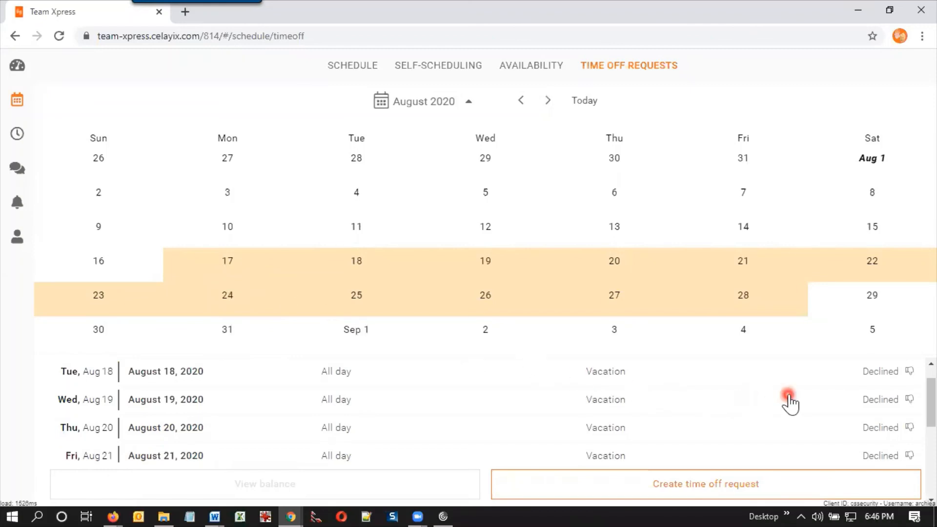
pyautogui.scroll(-3, 790, 402)
pyautogui.scroll(-2, 828, 425)
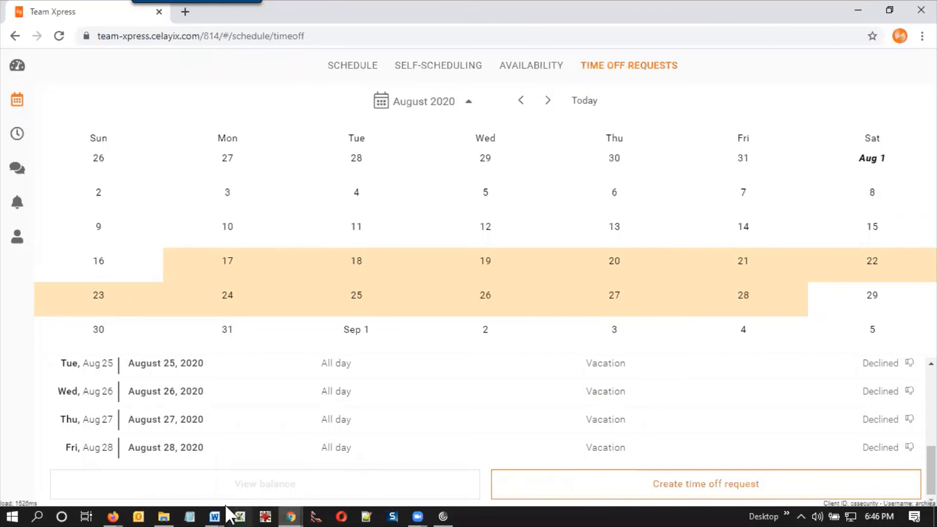
# Switch to the Time Off Overview.docx document in Word
pyautogui.moveTo(219, 516)
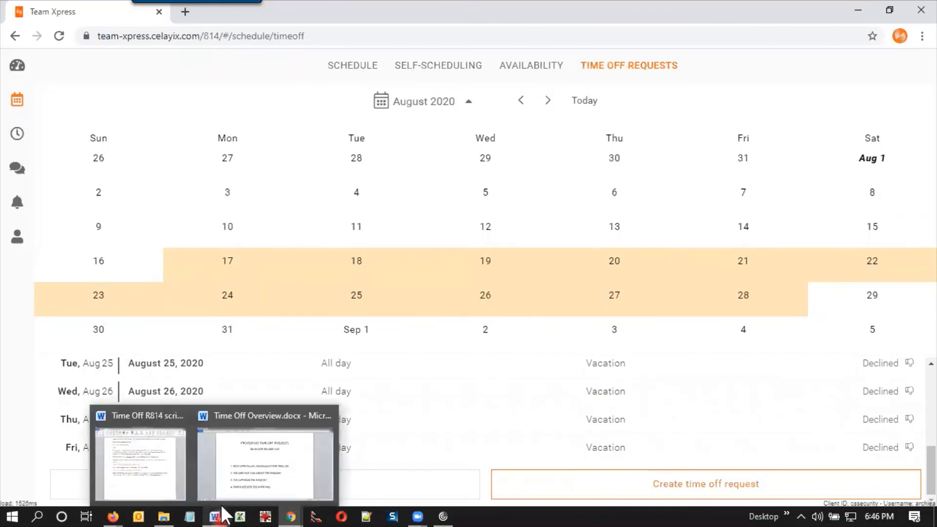
pyautogui.click(266, 496)
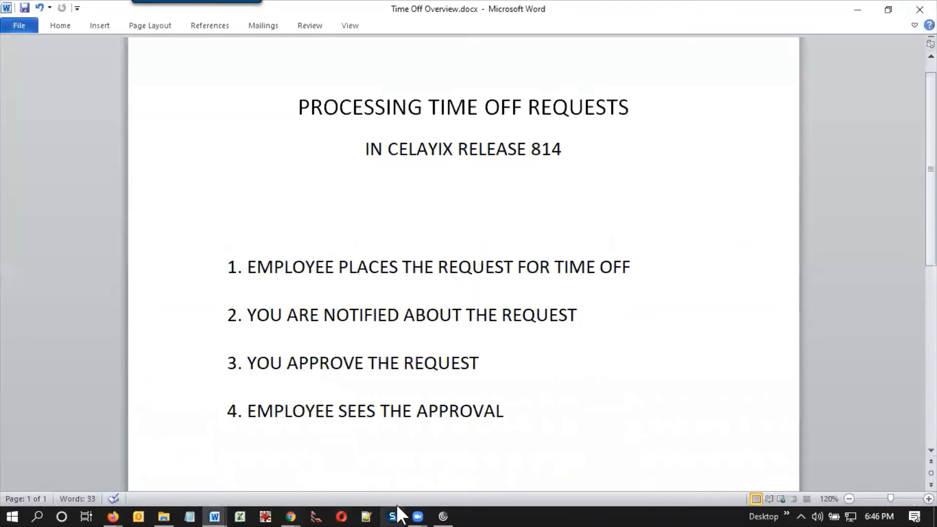